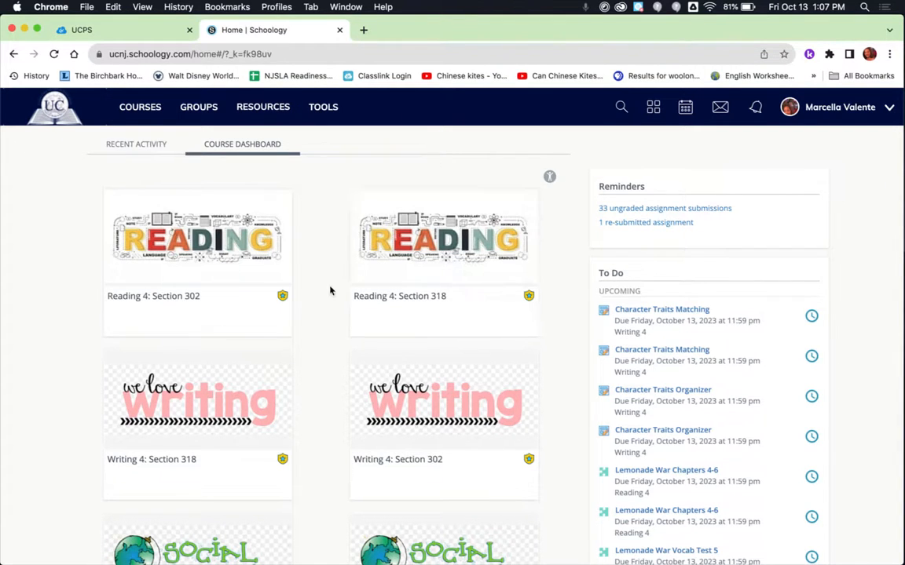
Step: Open the Study Habits 4: Section 302 course and go to its member list
scroll(565, 248, down, 3)
scroll(566, 248, down, 20)
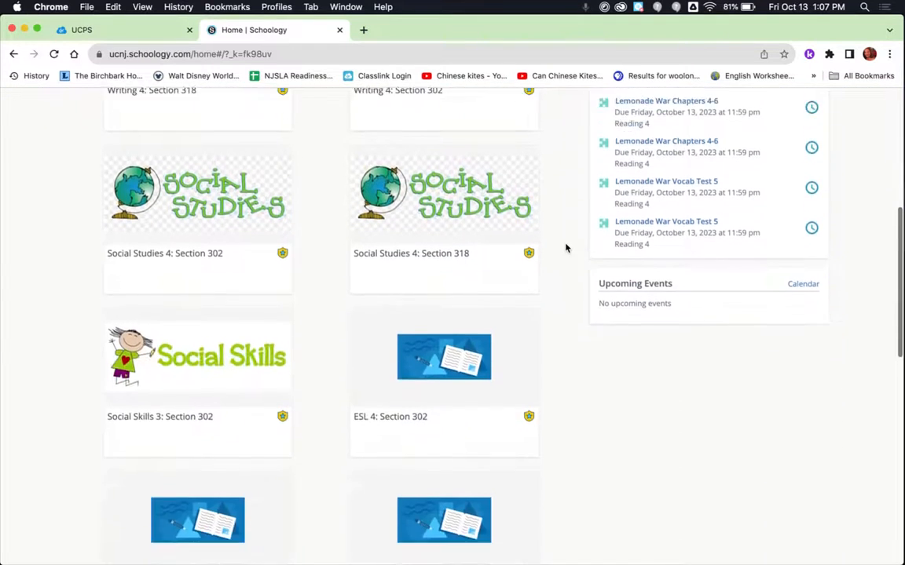
scroll(565, 248, down, 2)
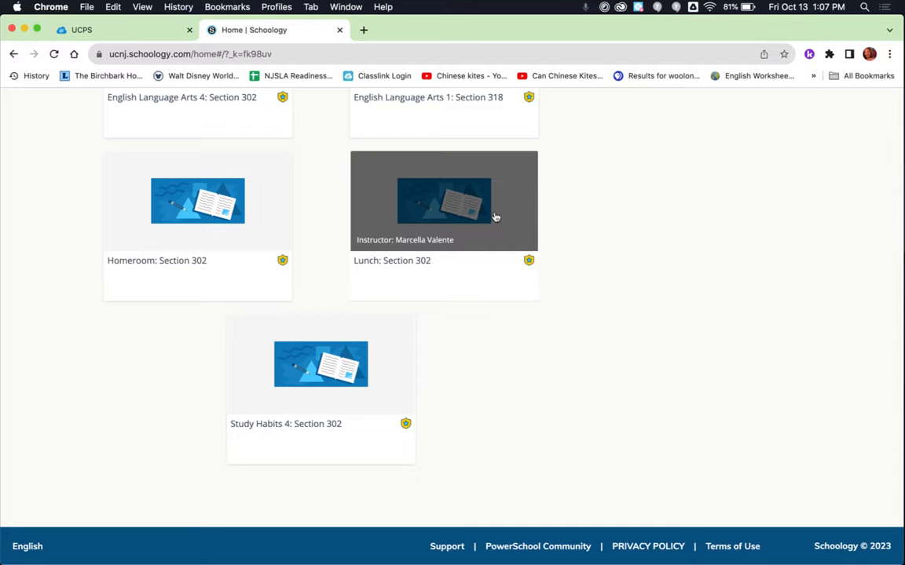
click(348, 350)
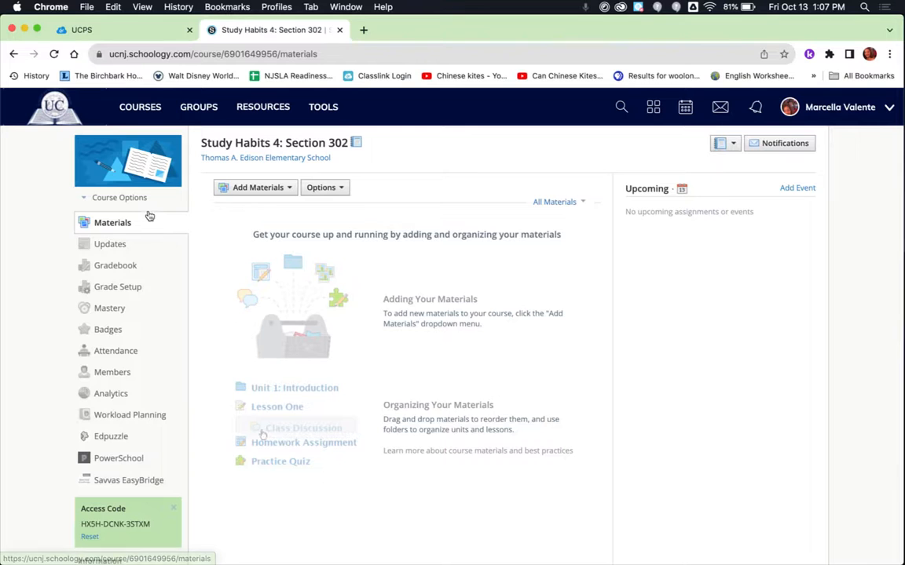
click(116, 375)
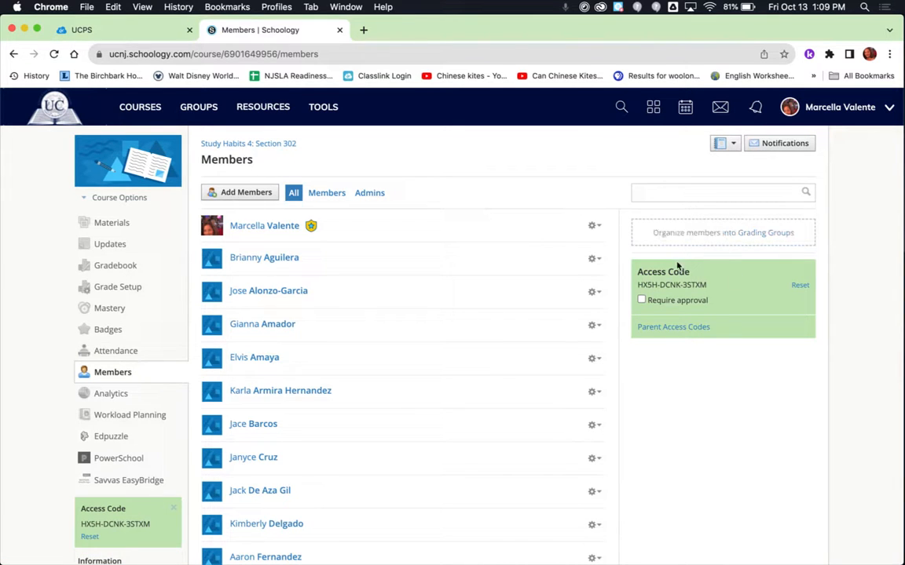
Step: Start a new grading group and enter a group name for the co-teacher's students
click(731, 234)
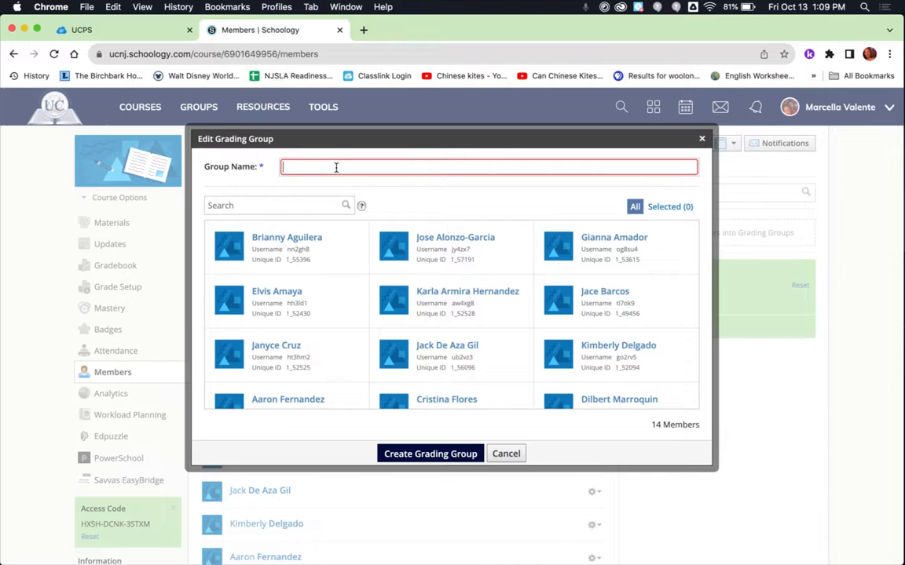
text(C)
key(BackSpace)
text(Ms. Calligy's Students)
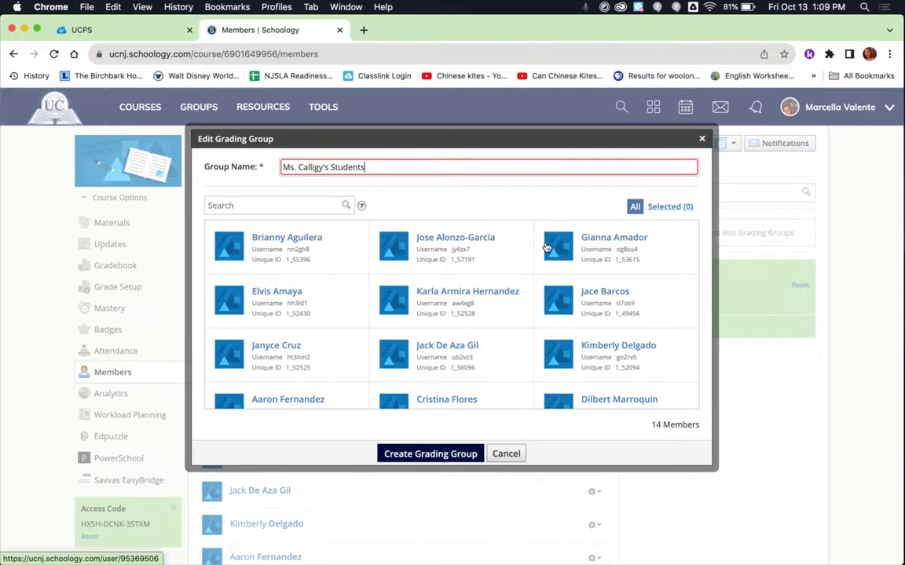
Step: Select four students for the grading group and create it
scroll(547, 248, down, 1)
scroll(547, 249, down, 3)
scroll(547, 249, up, 3)
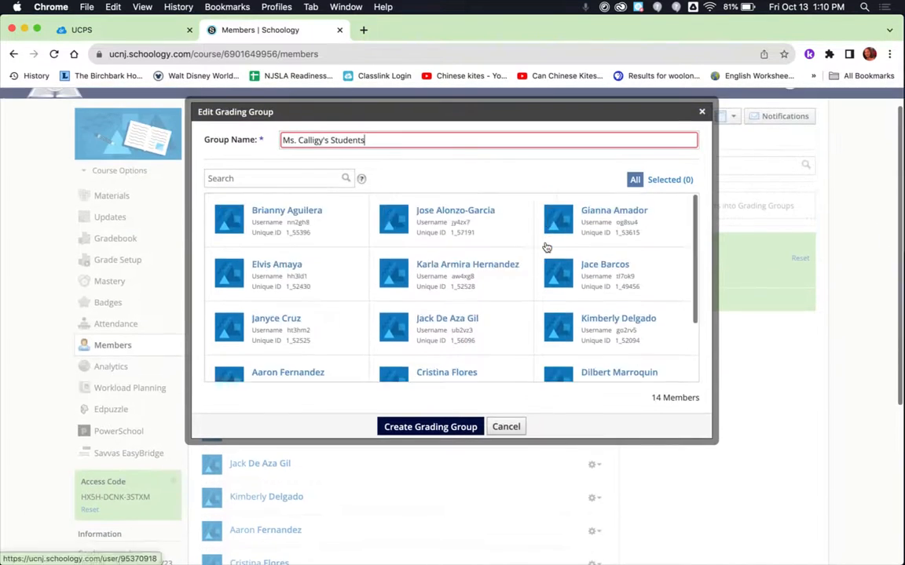
click(405, 232)
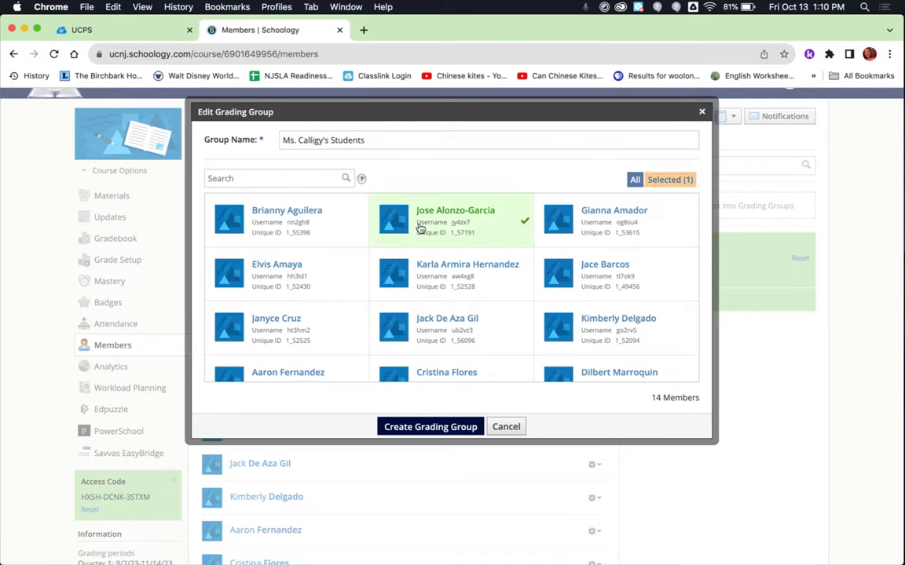
click(421, 267)
click(418, 322)
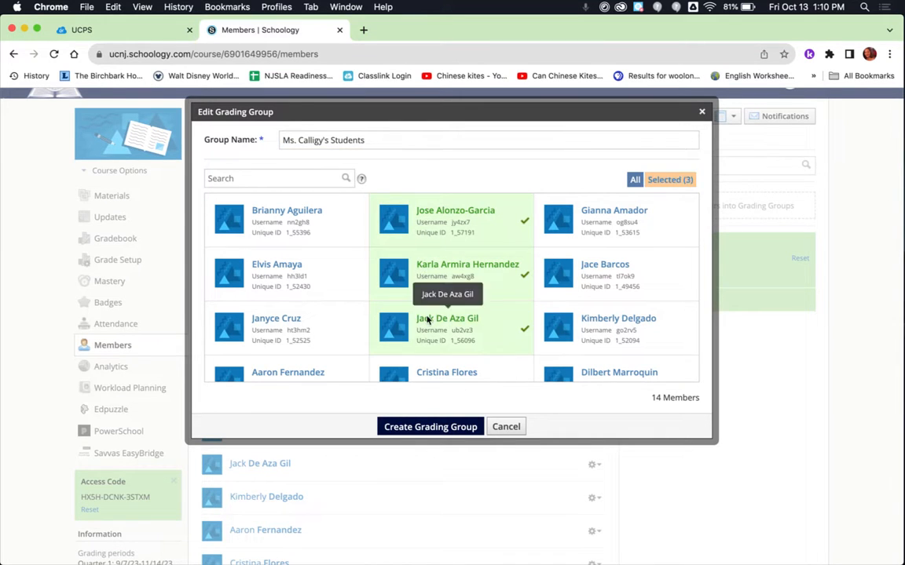
click(592, 314)
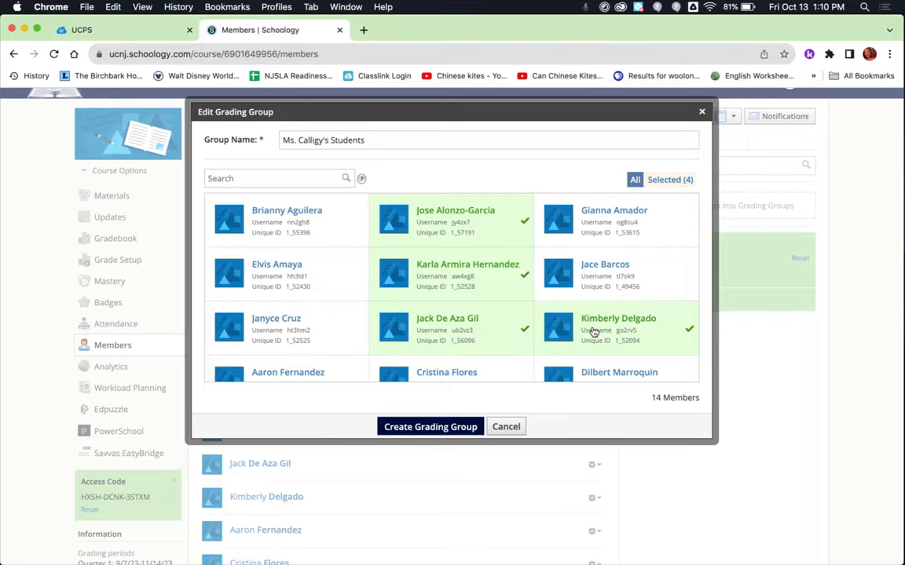
click(429, 428)
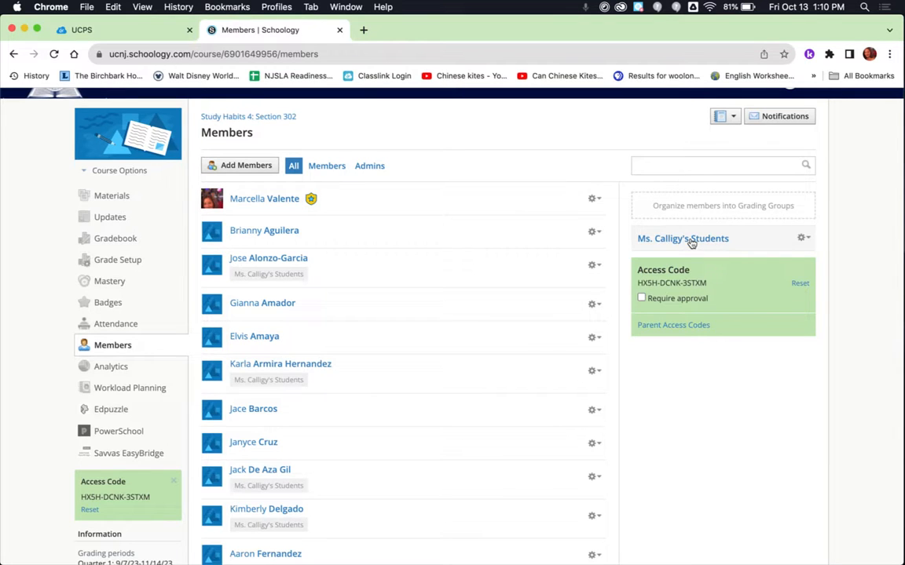
Step: Edit the grading group to add one more student and save the change
click(809, 238)
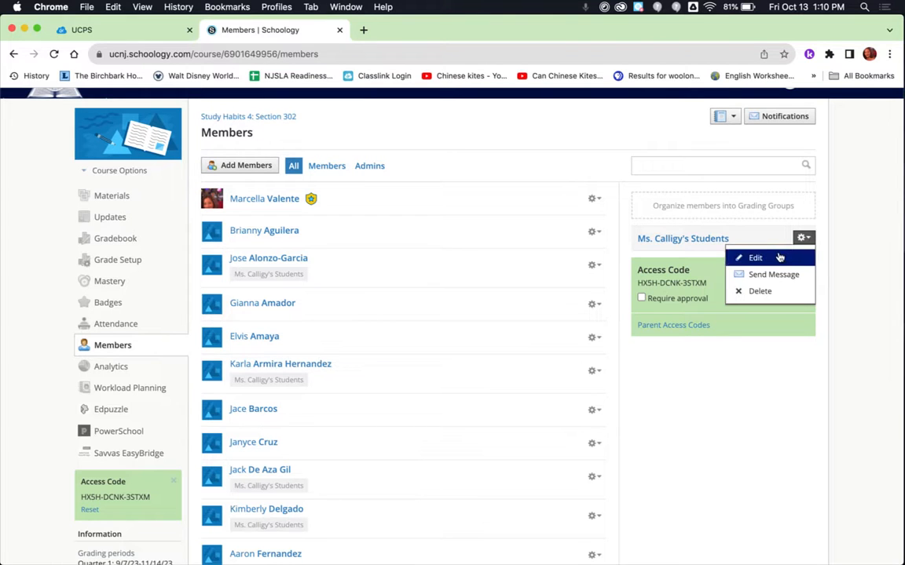
click(755, 257)
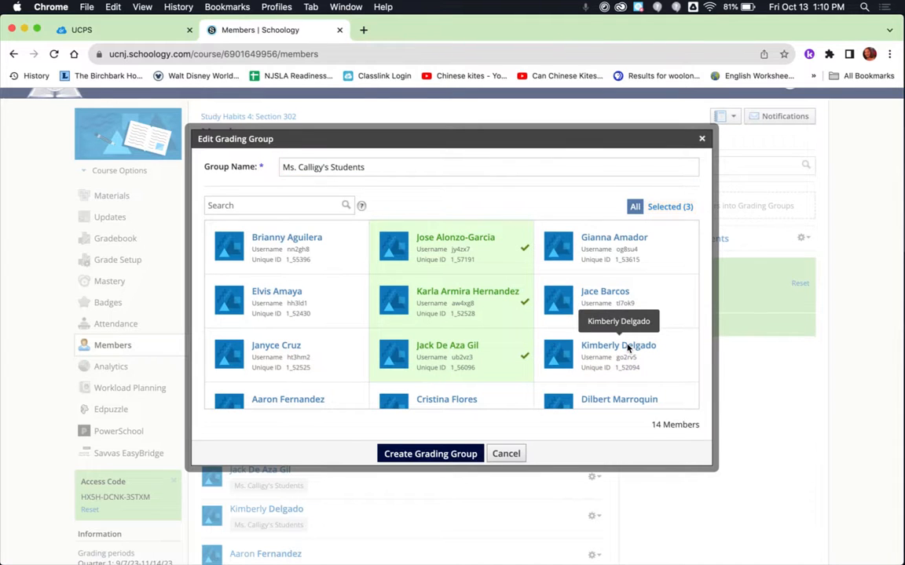
click(627, 295)
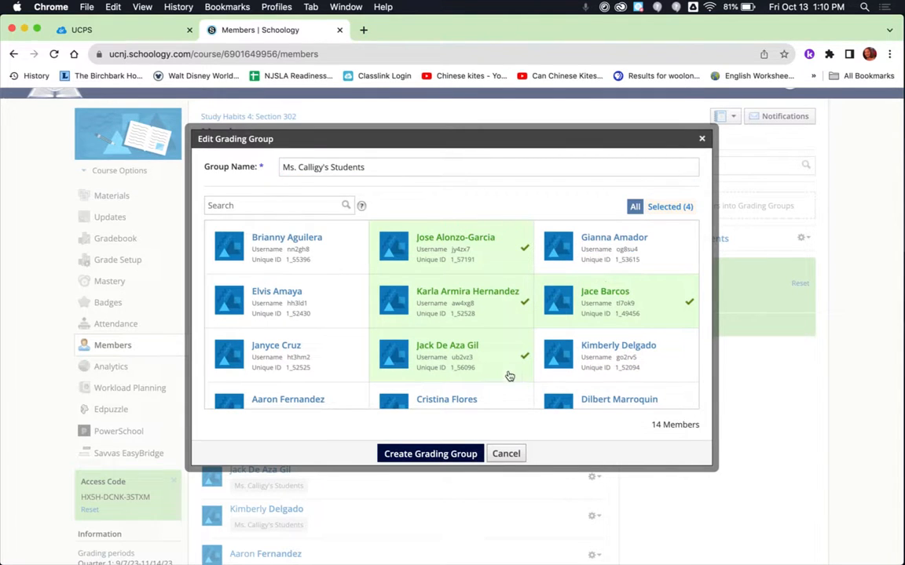
click(444, 455)
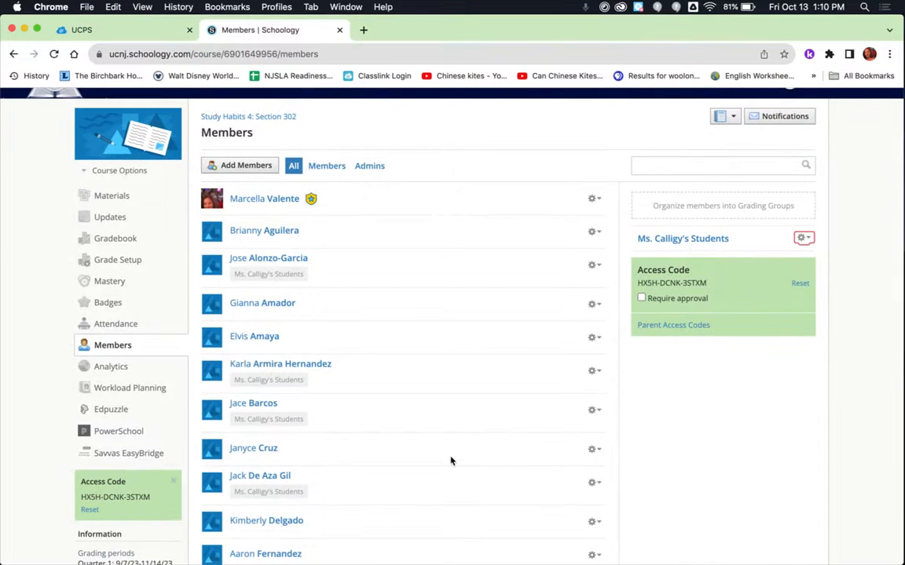
Step: Open a message addressed to the grading group and close it without sending
click(804, 239)
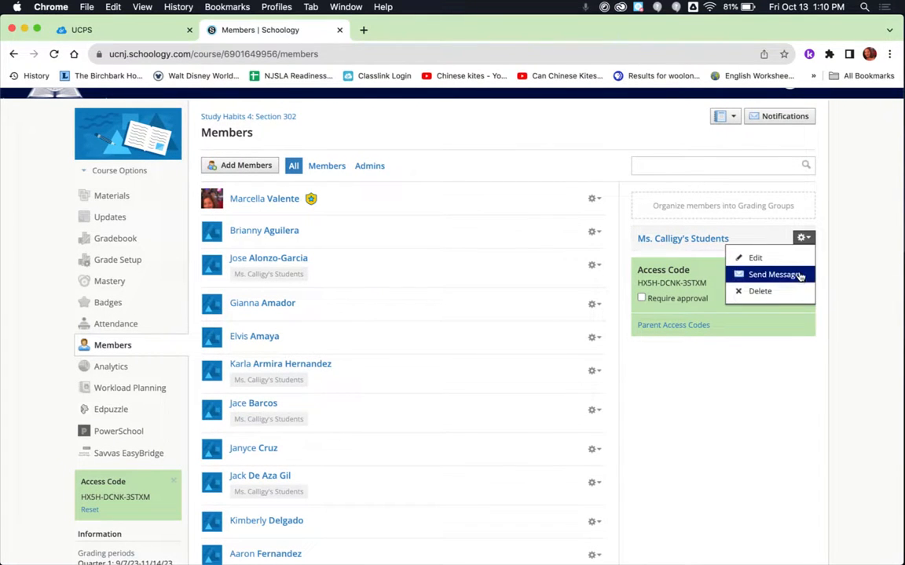
click(799, 275)
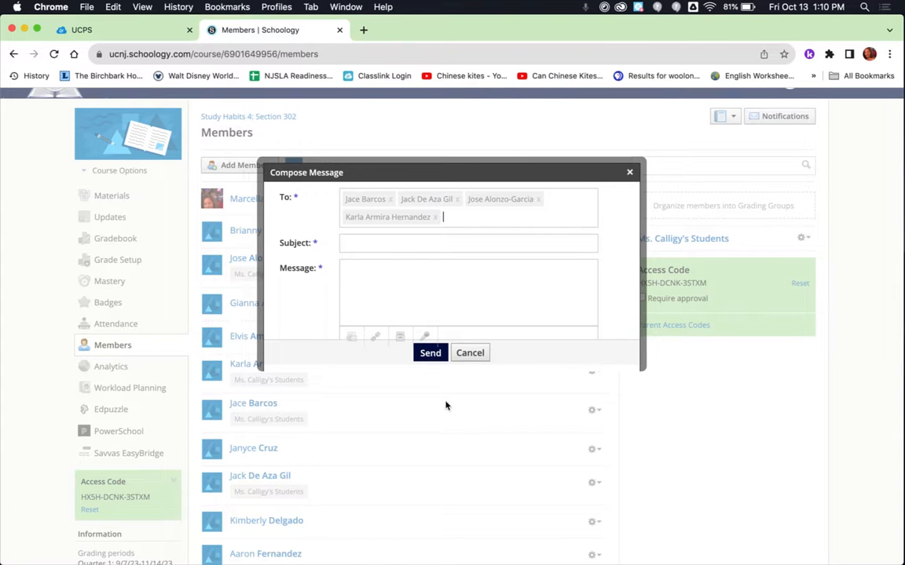
scroll(447, 278, down, 1)
scroll(447, 277, down, 3)
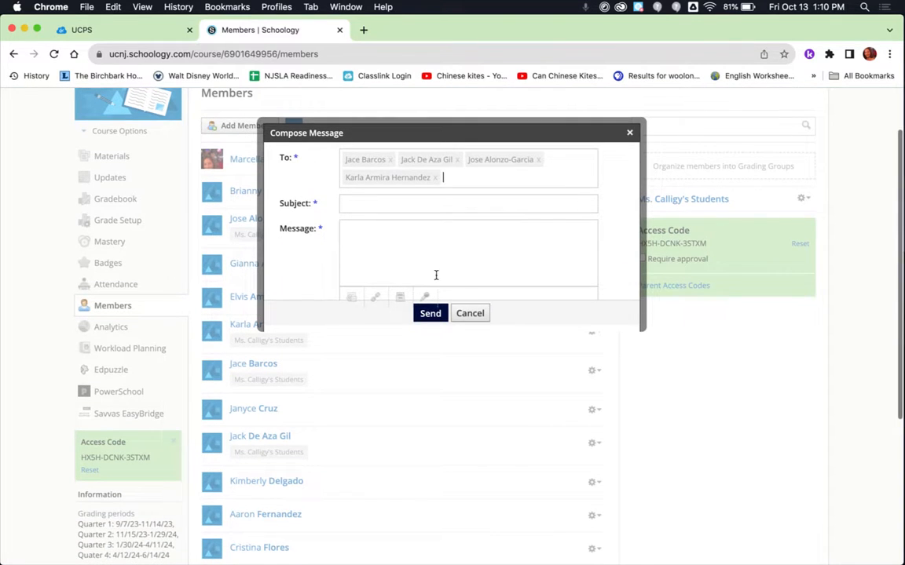
click(351, 298)
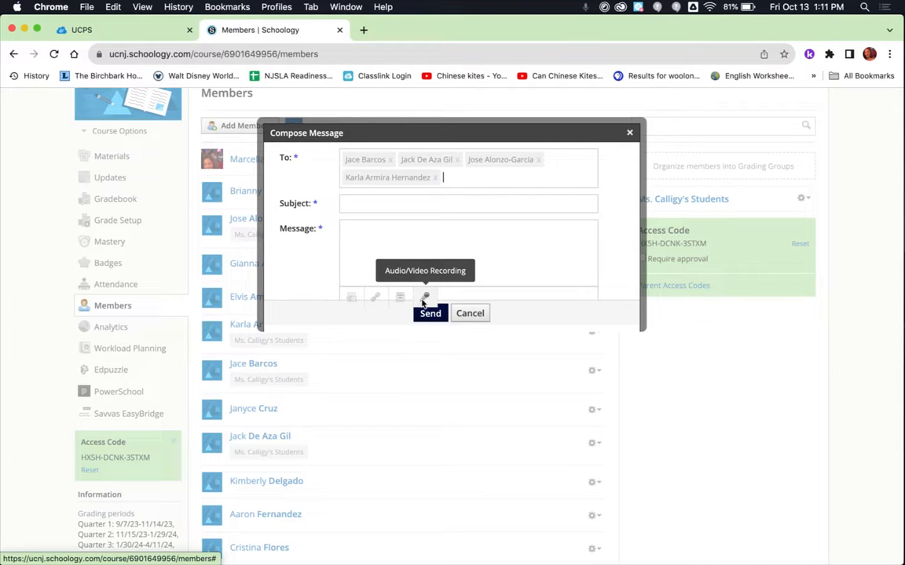
scroll(588, 199, down, 2)
scroll(589, 200, up, 3)
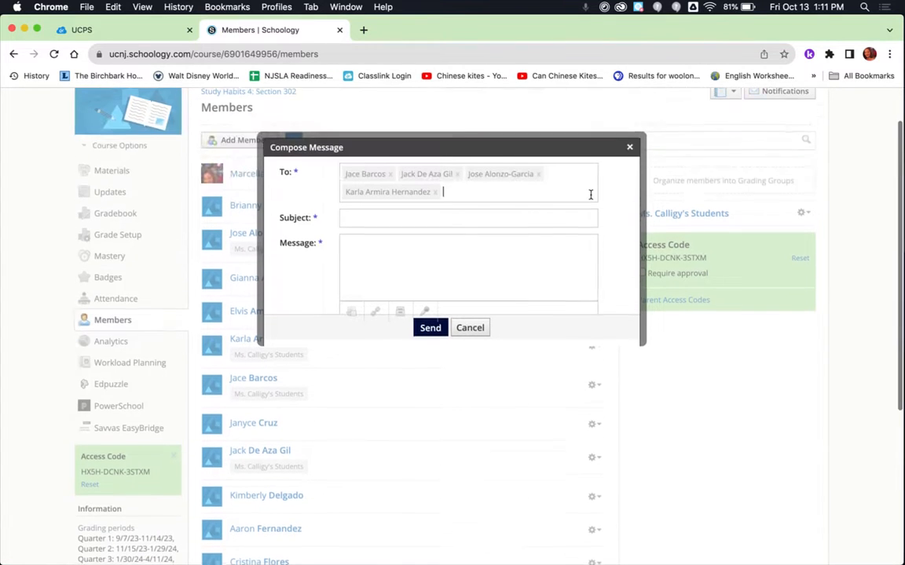
click(630, 151)
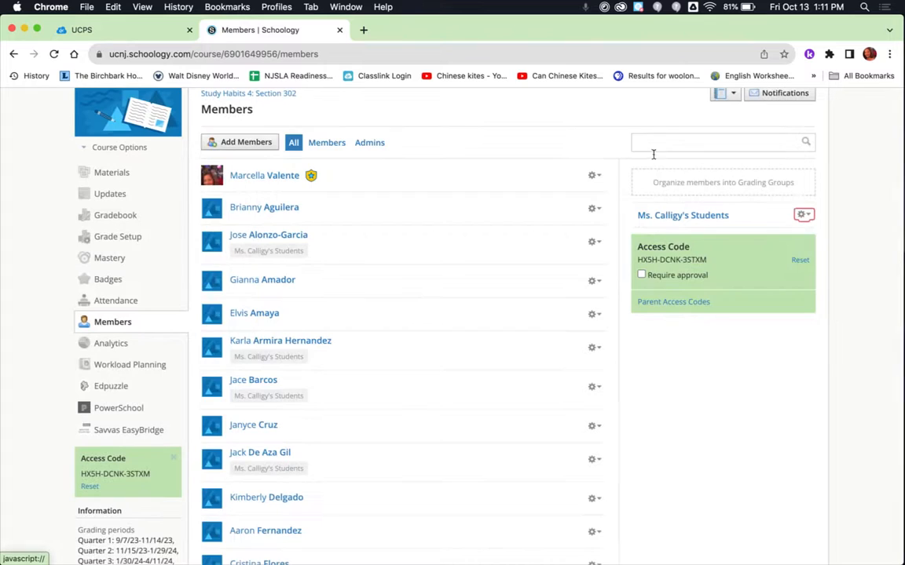
Step: Go to the course materials and start adding a new assignment
click(802, 214)
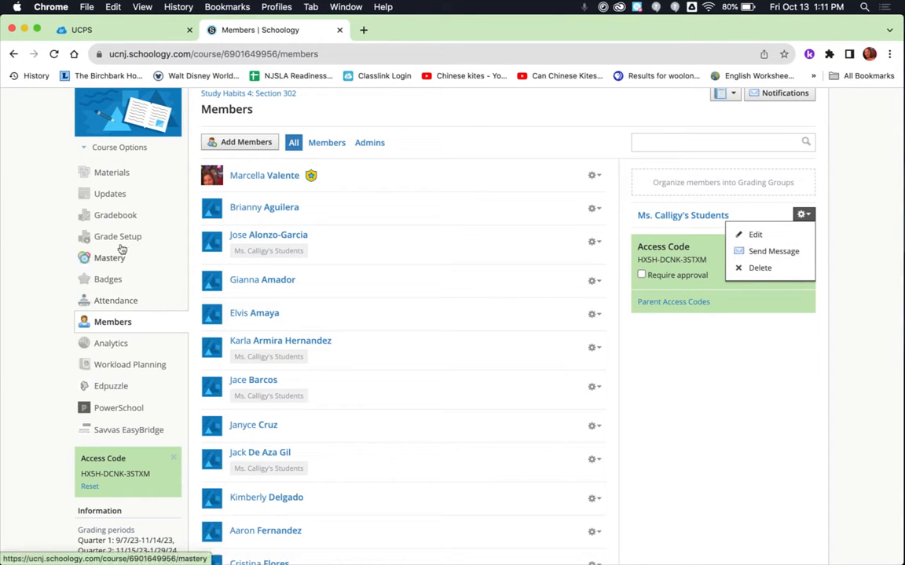
click(114, 178)
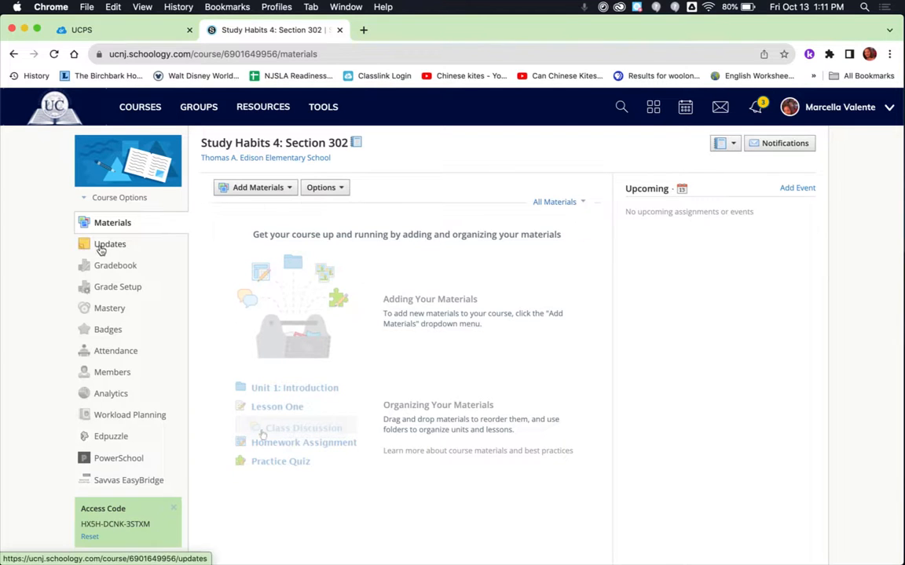
click(263, 189)
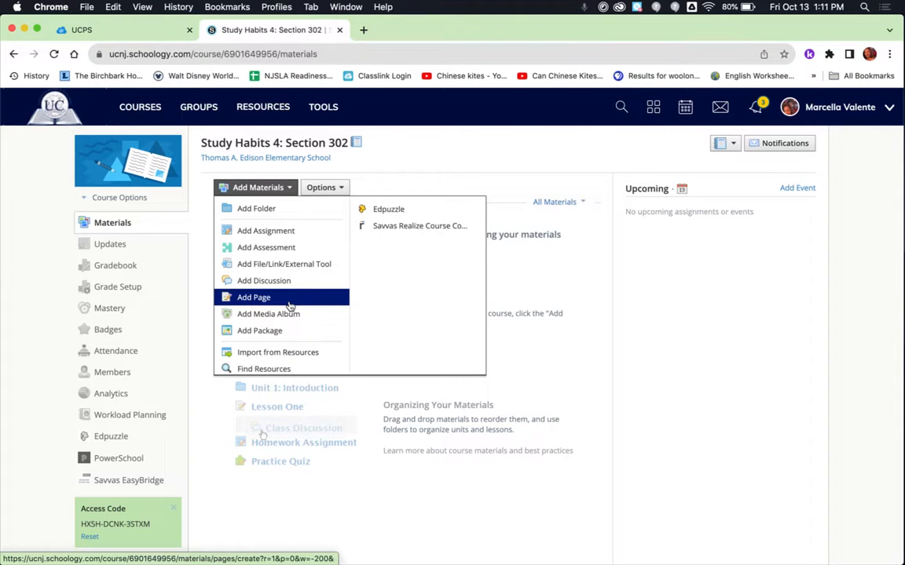
click(266, 231)
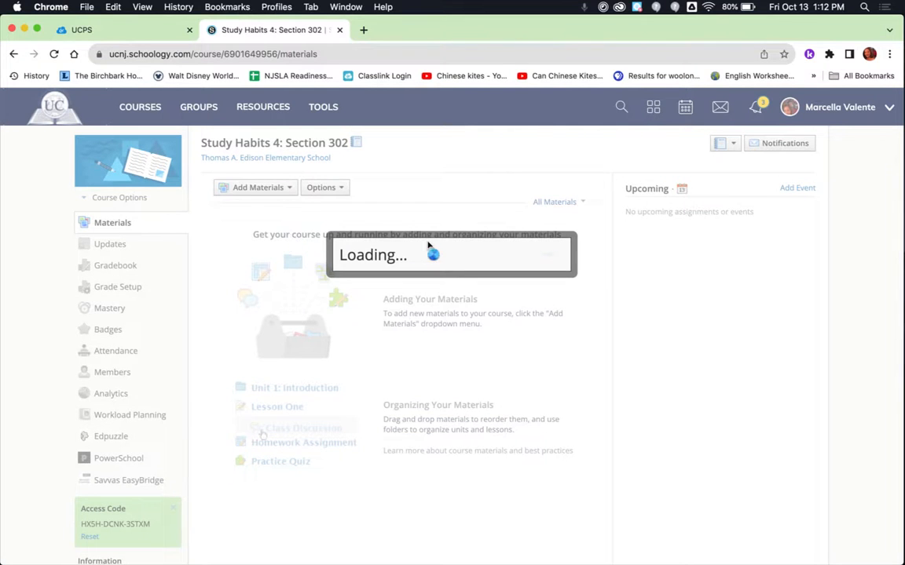
Step: Turn on individual assignment for the new assignment and assign it to the grading group
scroll(428, 242, down, 2)
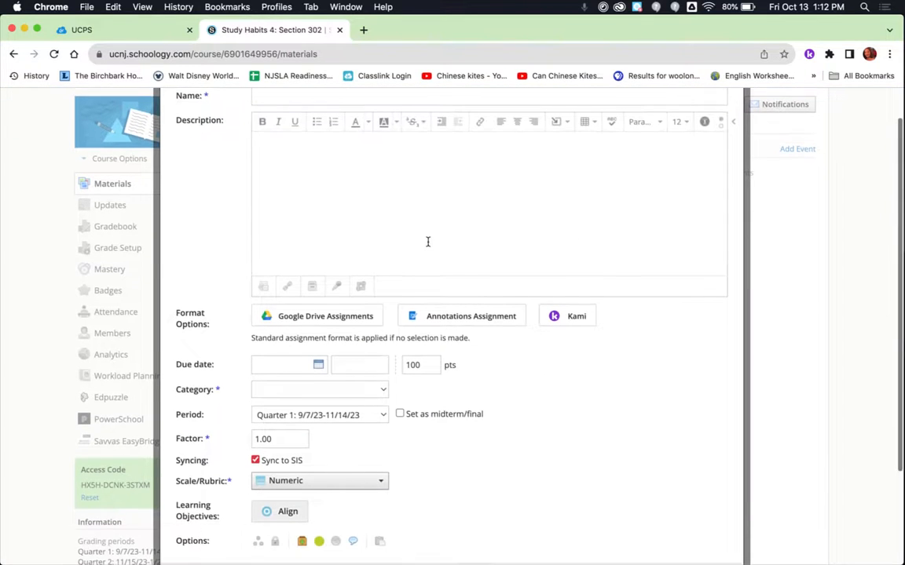
scroll(428, 242, down, 2)
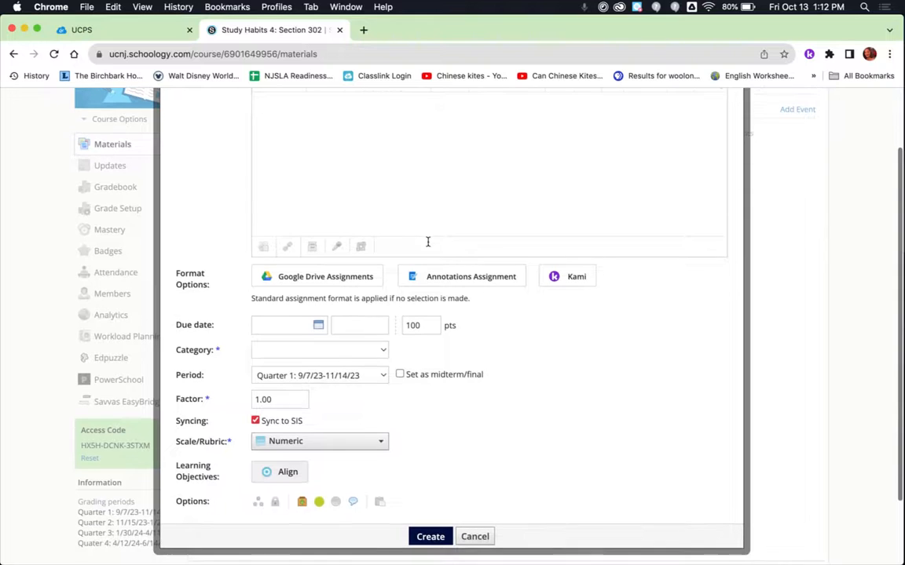
scroll(417, 163, up, 2)
scroll(417, 163, up, 1)
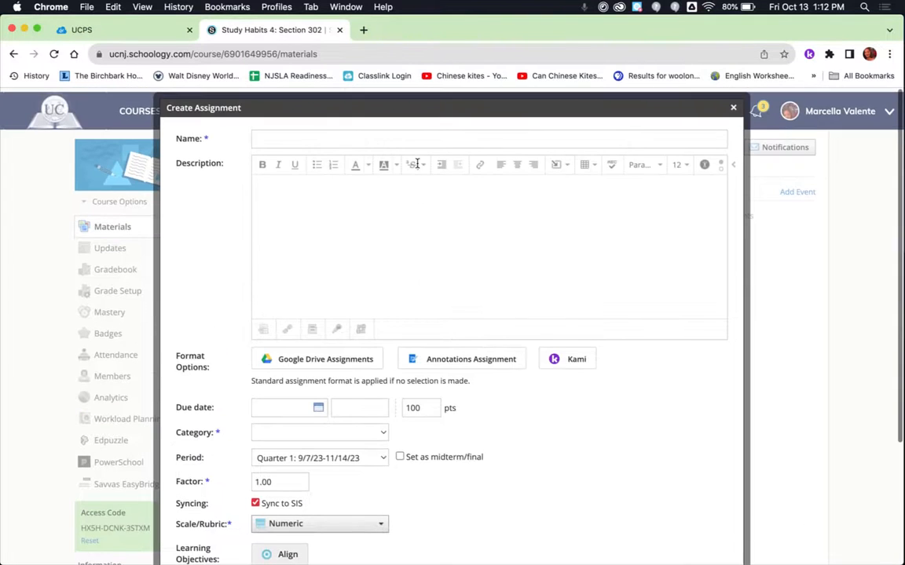
scroll(417, 163, down, 4)
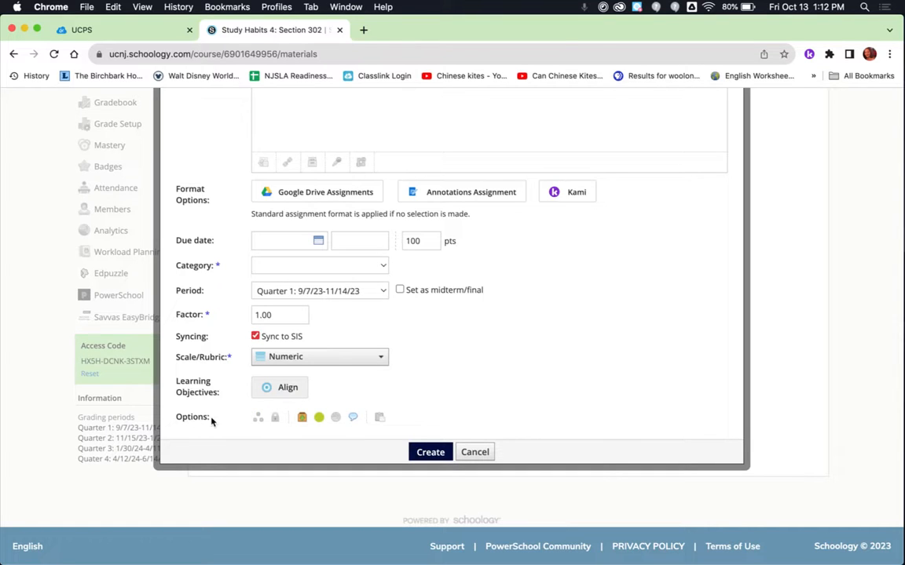
click(258, 418)
scroll(262, 420, down, 3)
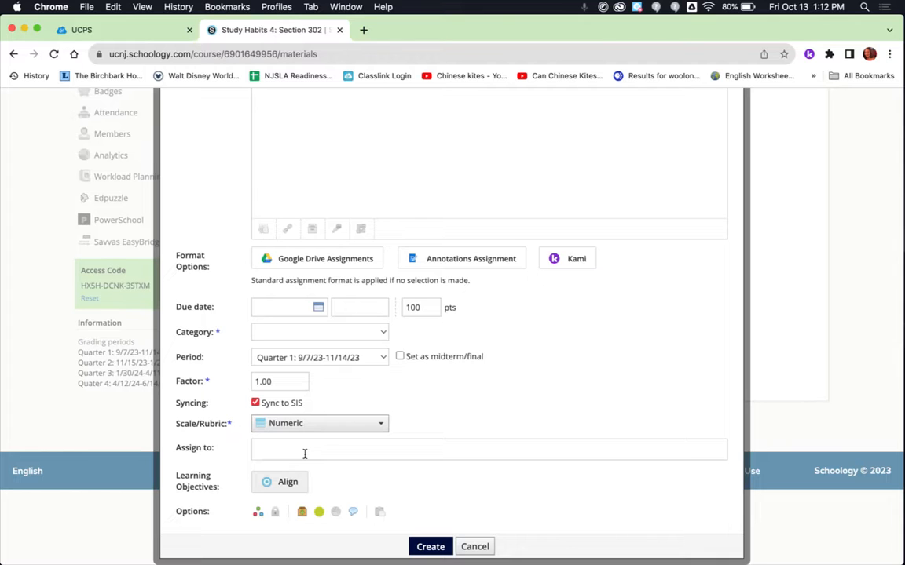
scroll(329, 343, up, 8)
scroll(329, 343, down, 8)
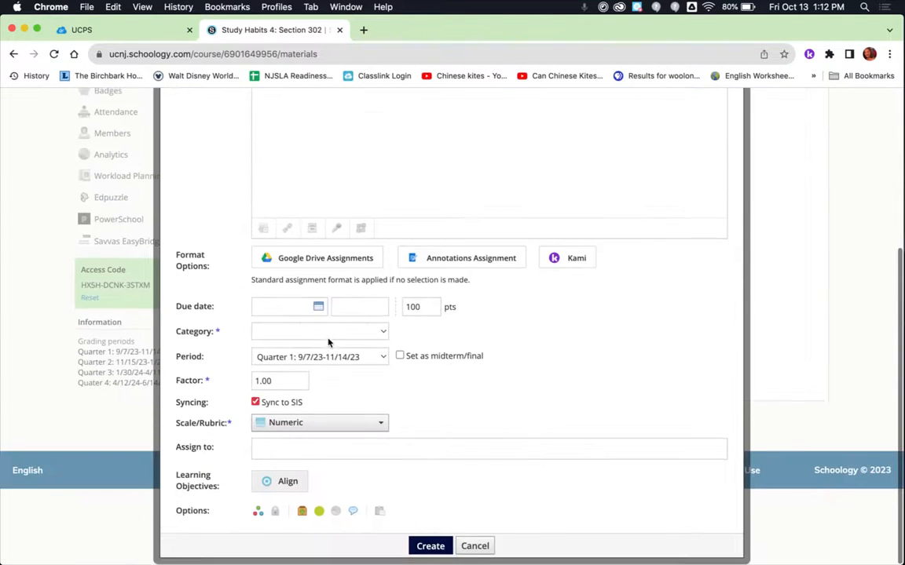
click(311, 454)
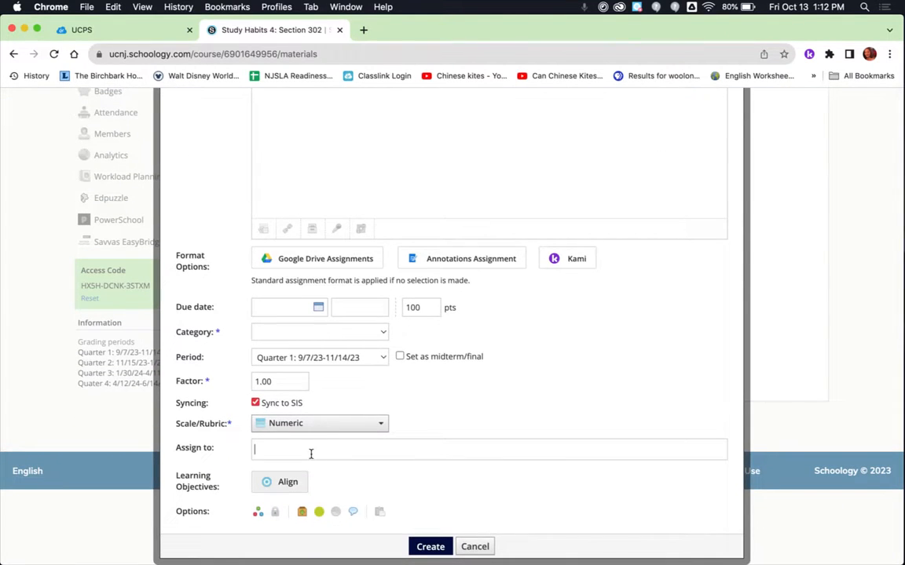
text(Ms)
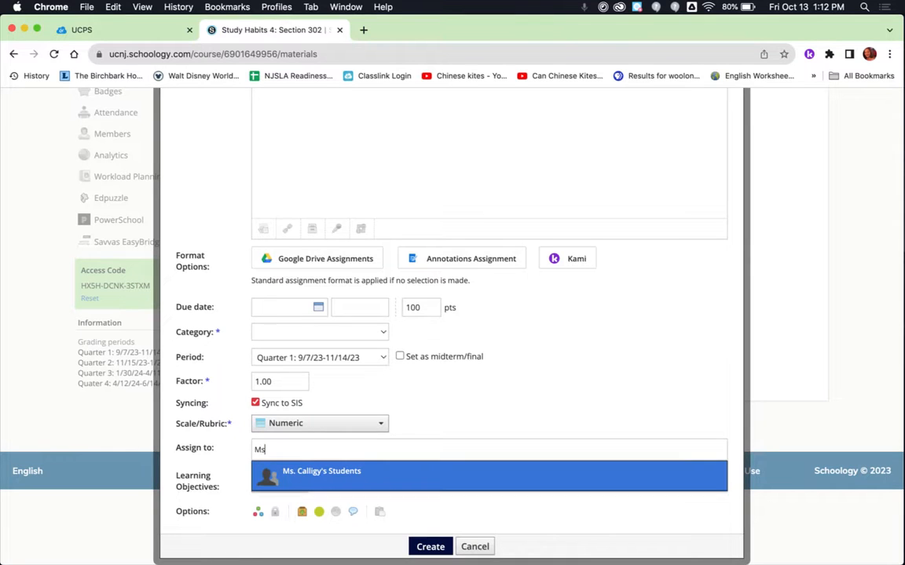
click(358, 472)
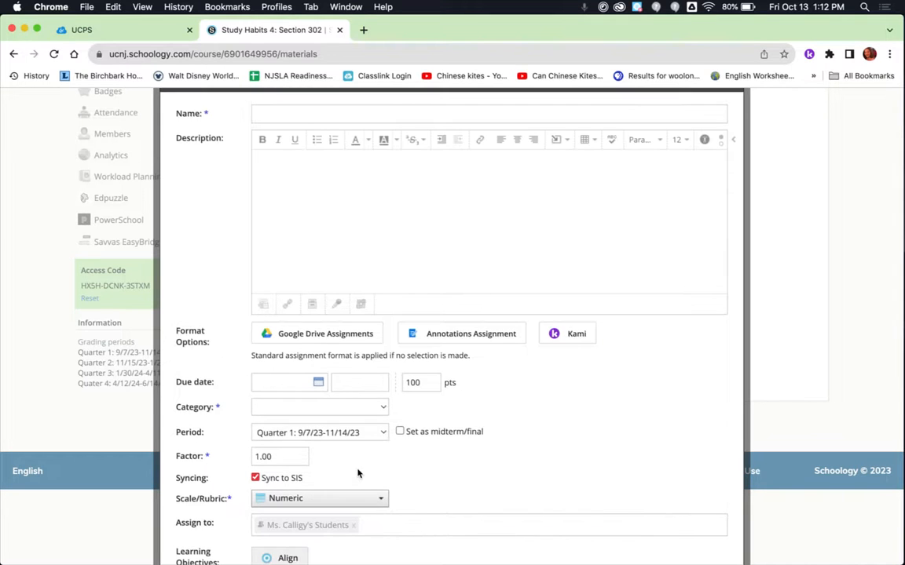
scroll(357, 474, down, 2)
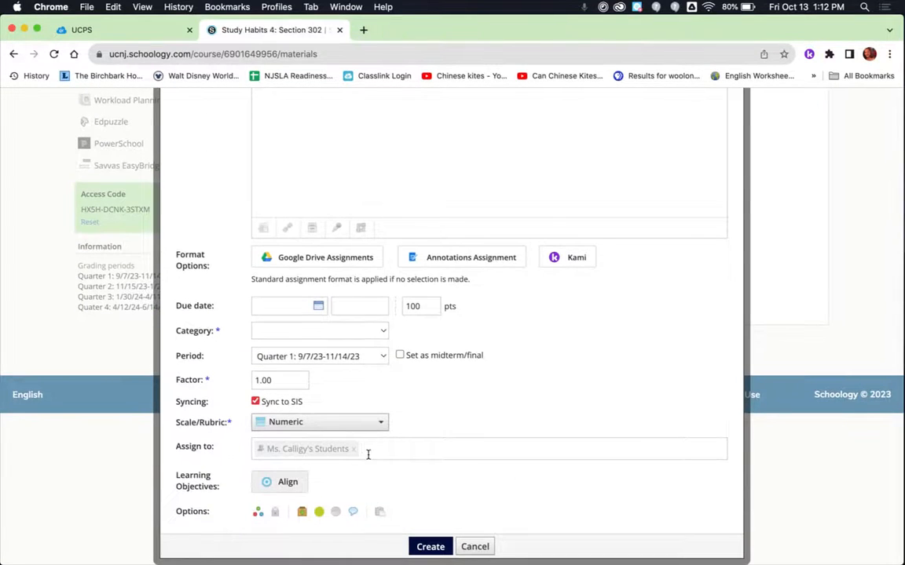
Step: Review the assignment form's settings and cancel it without creating the assignment
scroll(410, 177, up, 4)
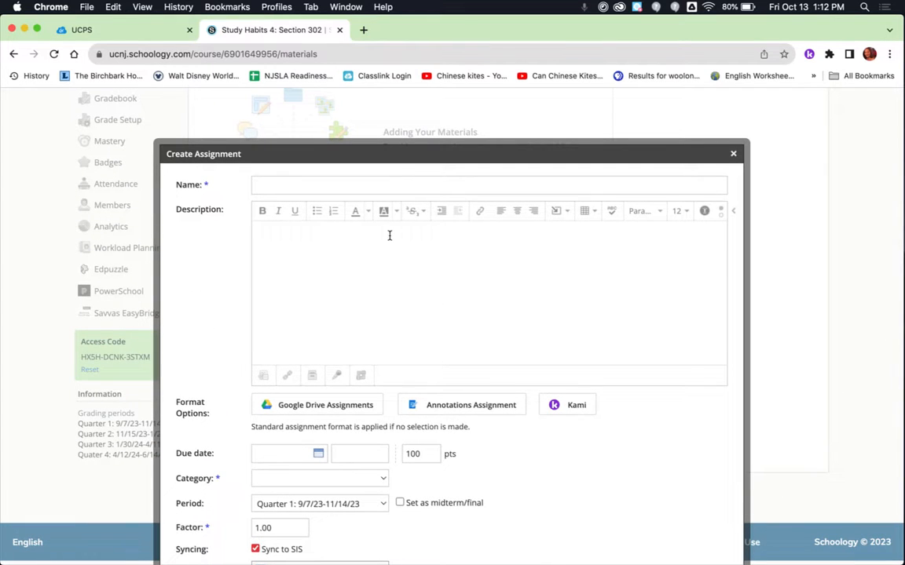
scroll(392, 238, down, 4)
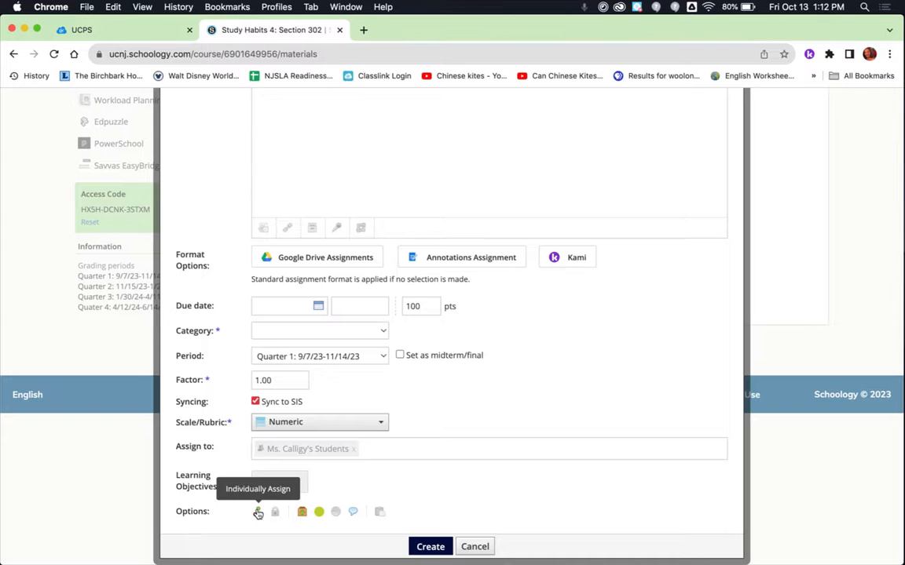
scroll(258, 515, up, 2)
scroll(420, 488, down, 1)
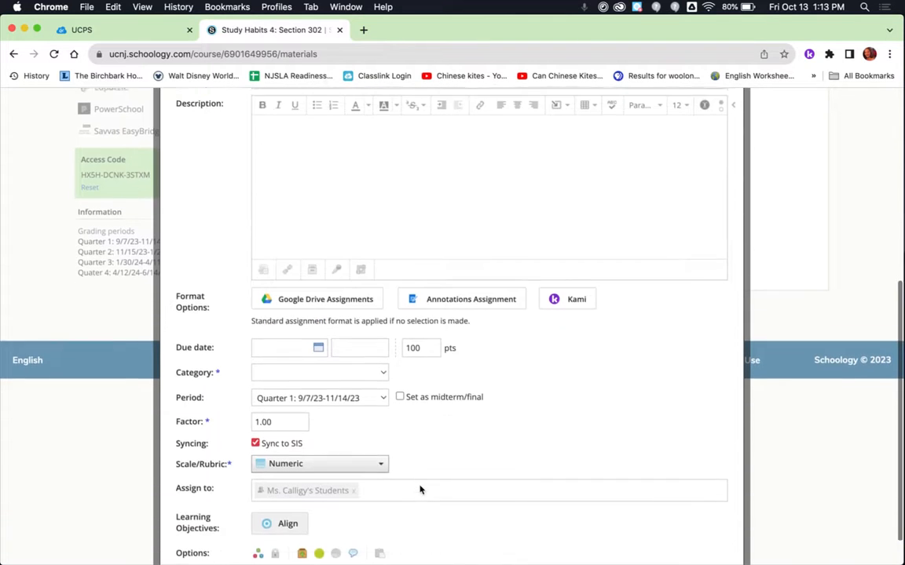
scroll(354, 480, up, 3)
scroll(355, 482, down, 3)
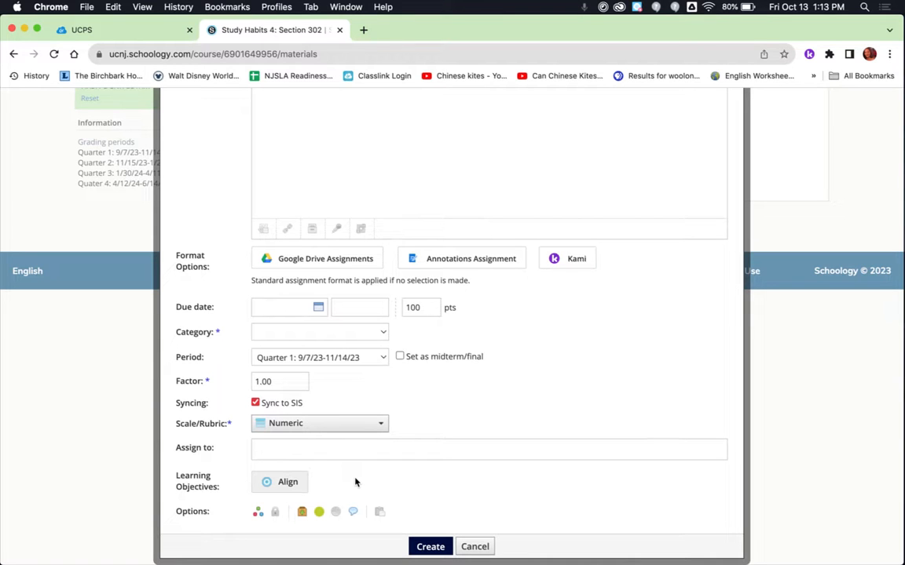
scroll(355, 482, up, 3)
scroll(355, 482, down, 3)
click(475, 548)
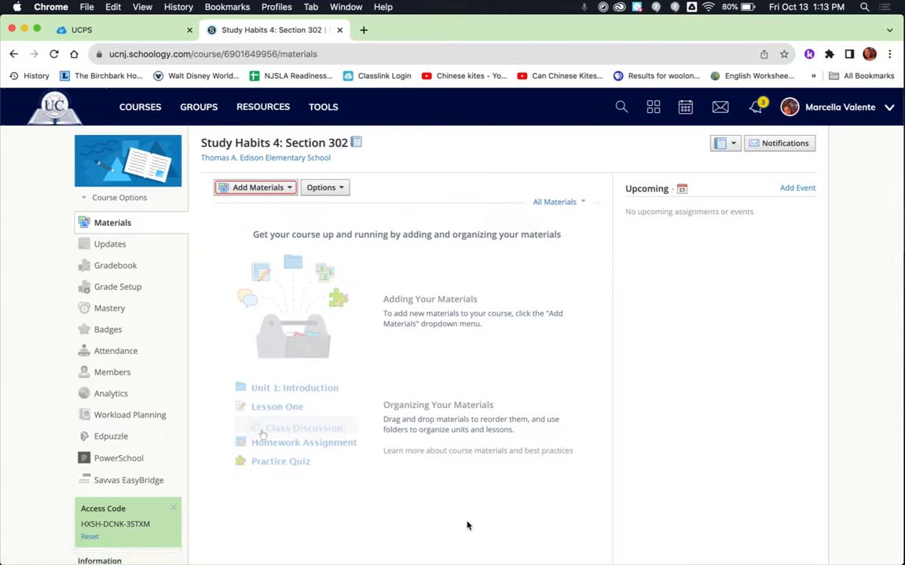
Step: Open the course members page and delete the Ms. Calligy's Students grading group
click(107, 377)
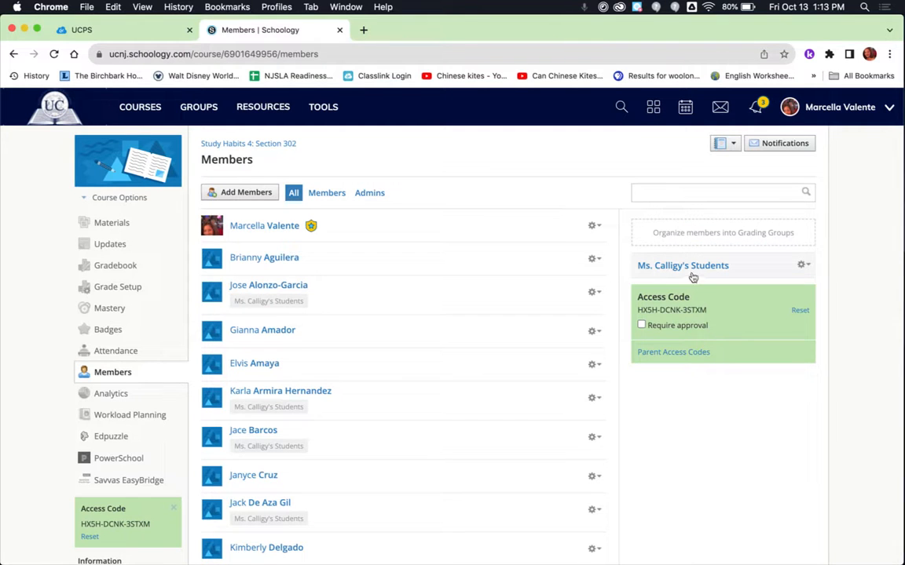
click(802, 267)
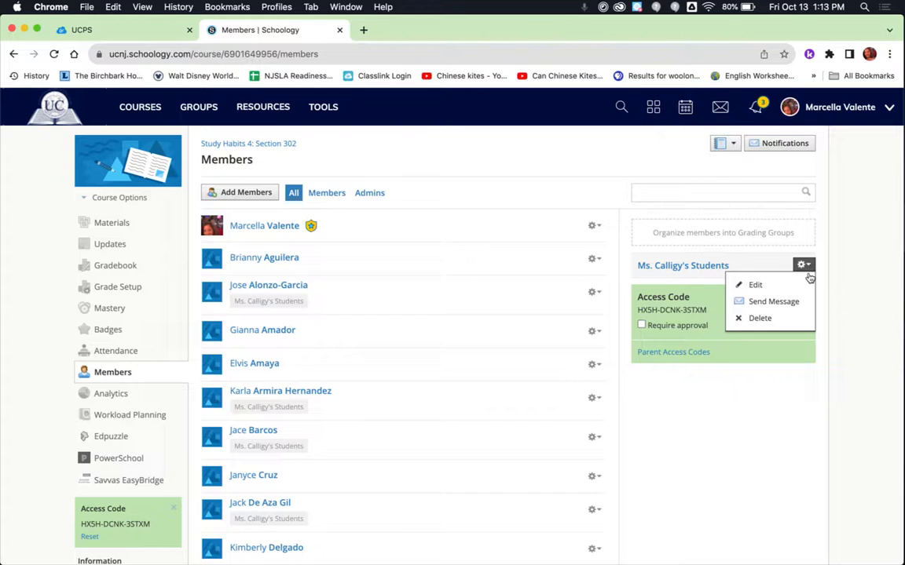
click(757, 325)
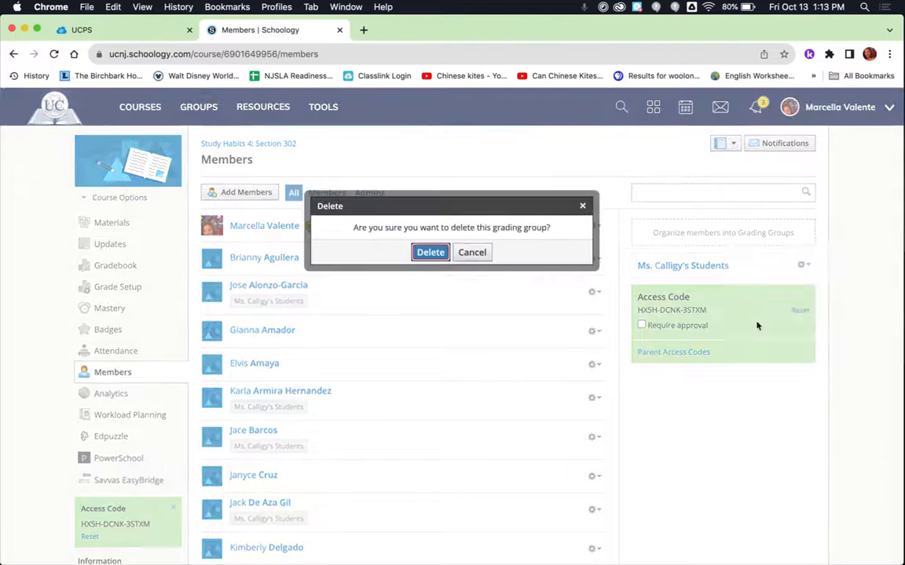
click(430, 252)
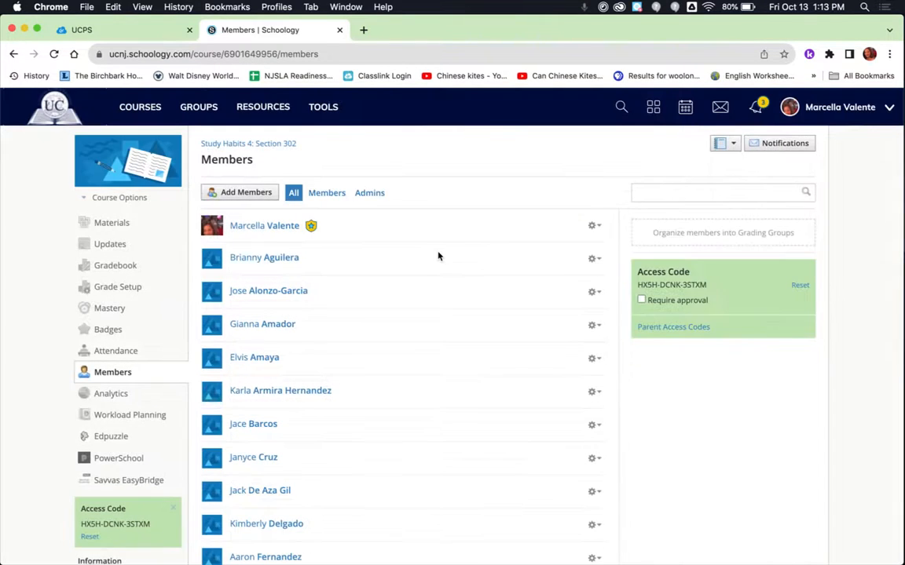